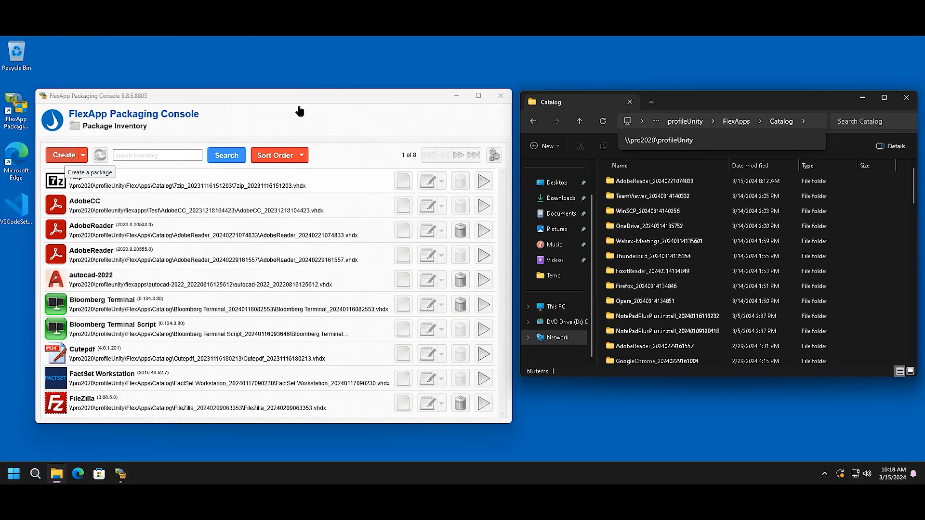
Step: Start a new package named vscode with version 1.1.1.1 and the description "VS code"
{"action": "left_click", "coordinate": [64, 155]}
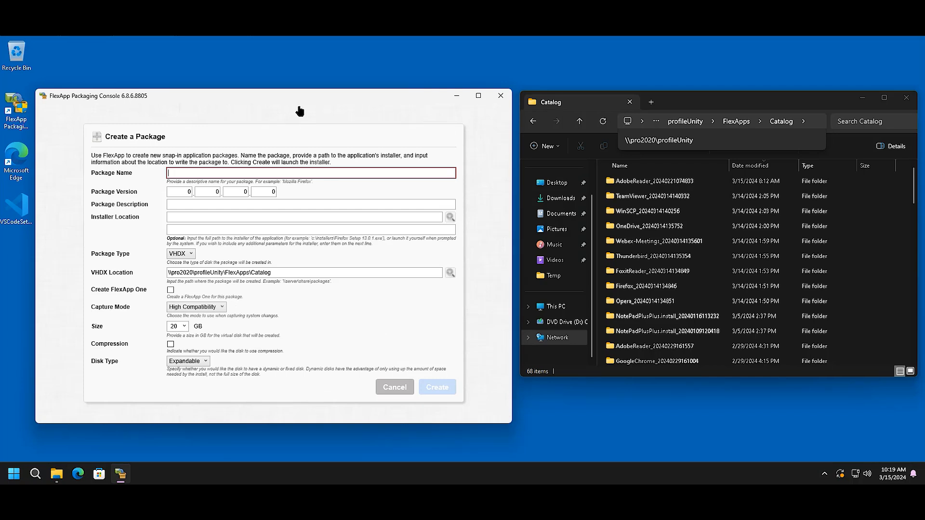
{"action": "type", "text": "vscode"}
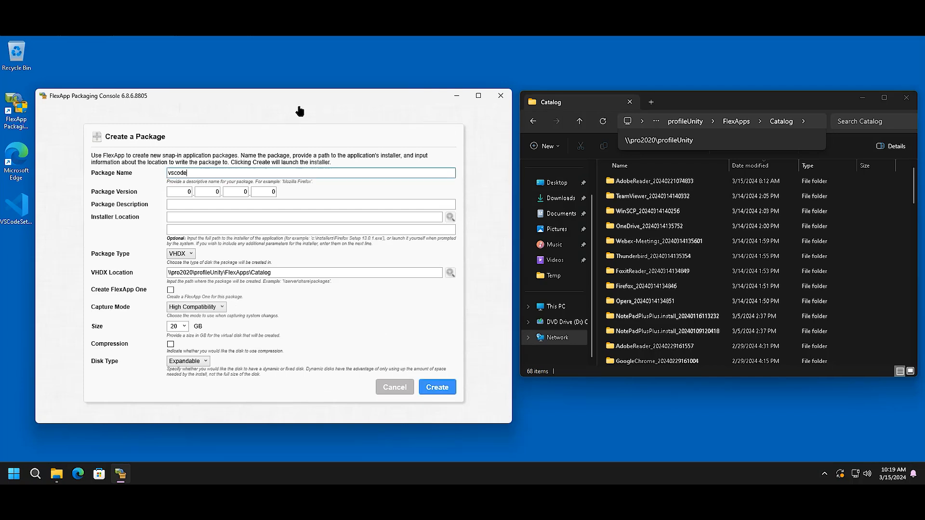
{"action": "key", "text": "Tab"}
{"action": "type", "text": "1"}
{"action": "key", "text": "Tab"}
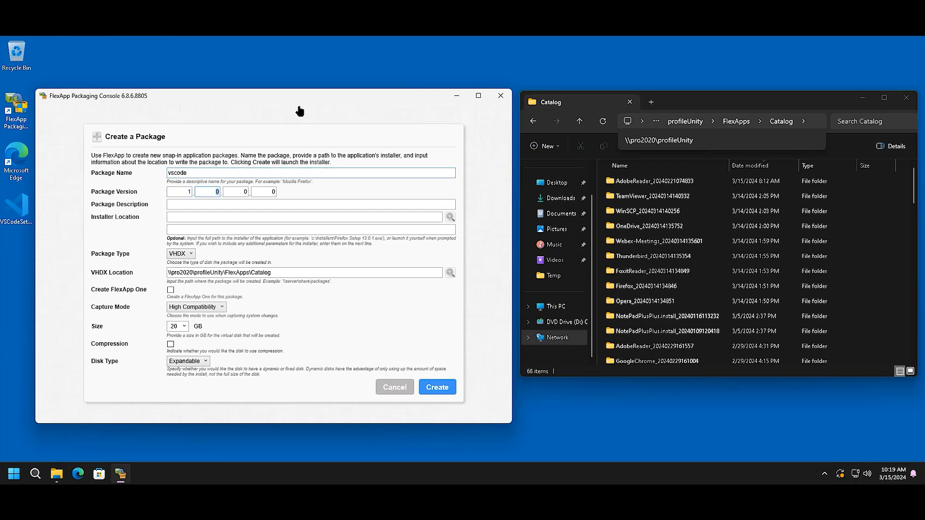
{"action": "type", "text": "1"}
{"action": "key", "text": "Tab"}
{"action": "type", "text": "1"}
{"action": "key", "text": "Tab"}
{"action": "type", "text": "1"}
{"action": "key", "text": "Tab"}
{"action": "type", "text": "VS code"}
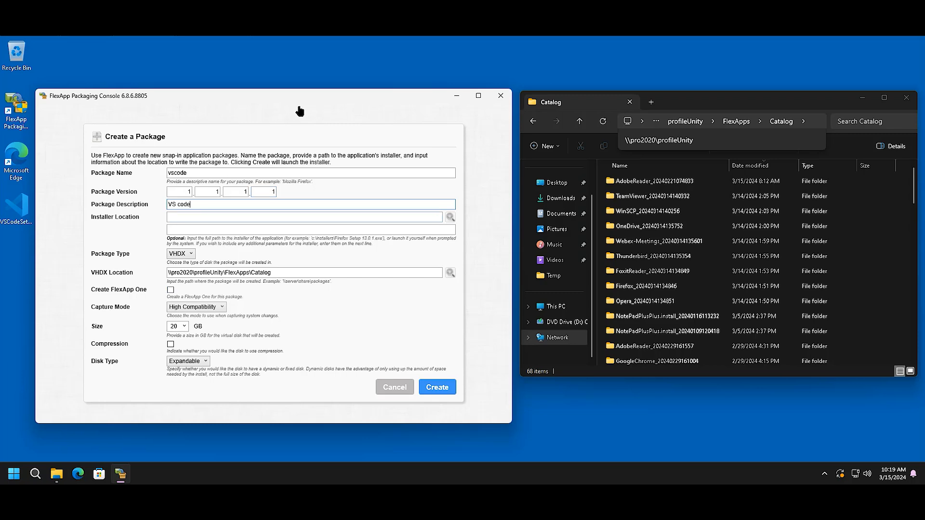
{"action": "key", "text": "Tab"}
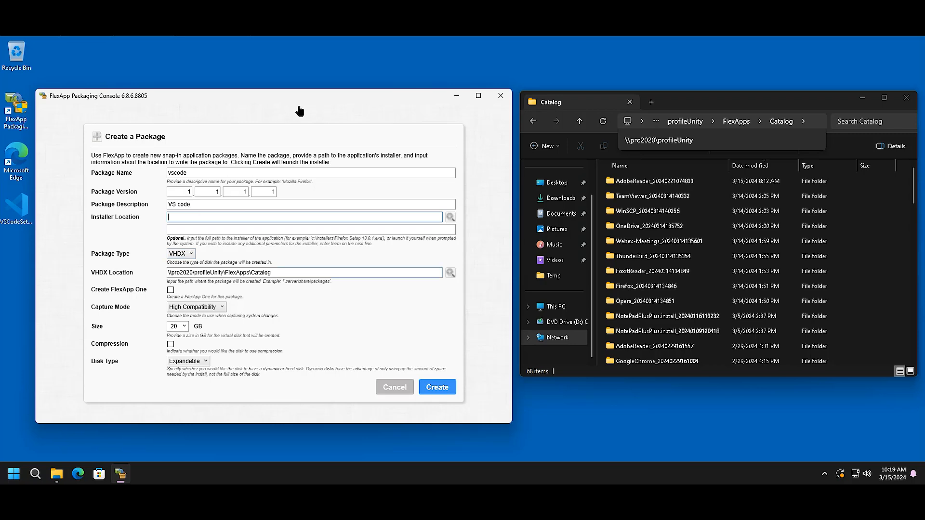
Step: Create the package with the Create FlexApp One option enabled and open its new vscode folder in the Catalog
{"action": "left_click", "coordinate": [170, 290]}
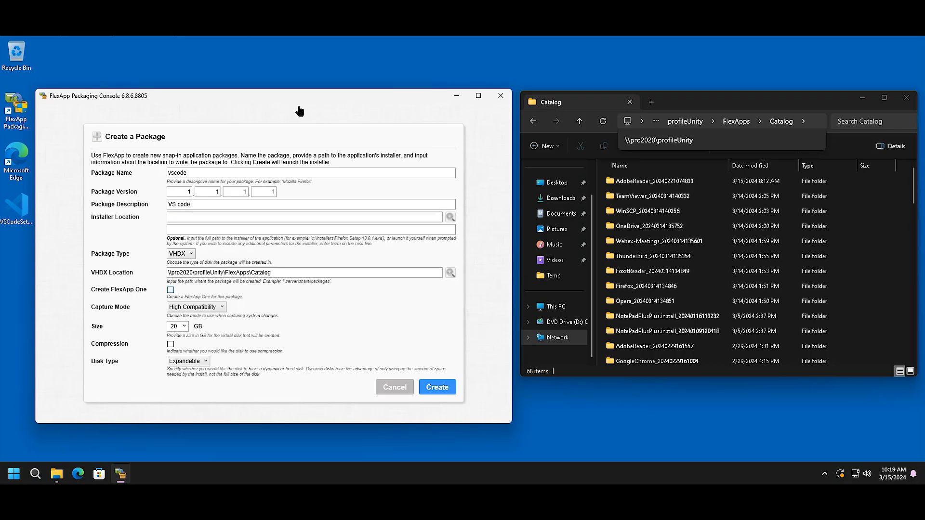
{"action": "left_click", "coordinate": [171, 290]}
{"action": "left_click", "coordinate": [437, 387]}
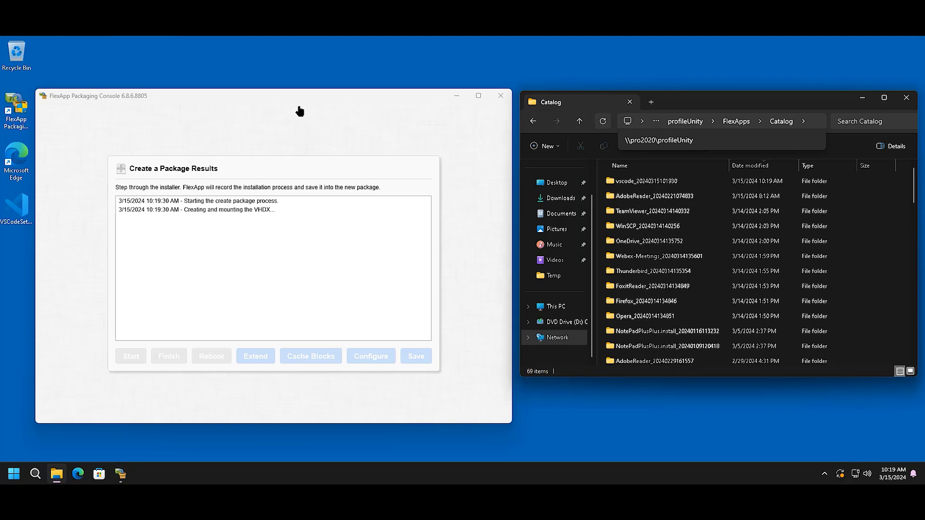
{"action": "double_click", "coordinate": [646, 181]}
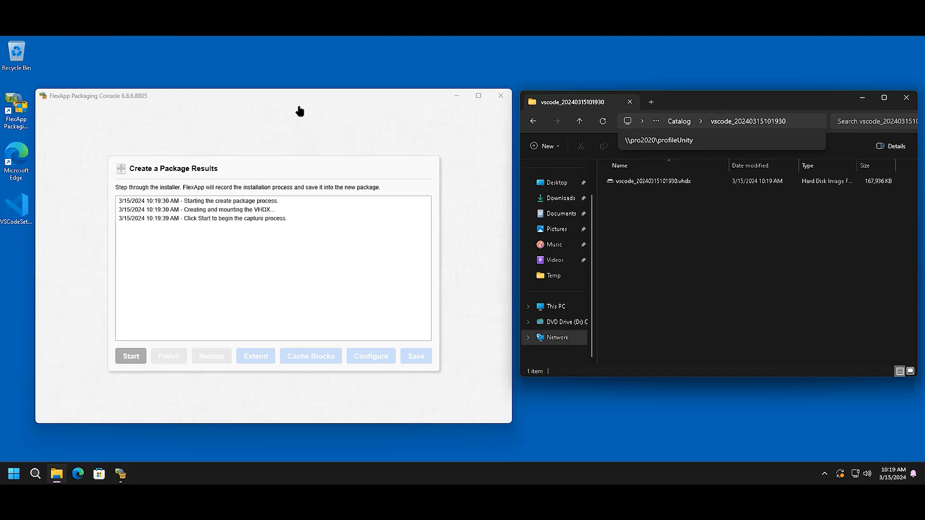
Step: Start the capture process and launch the VS Code installer from the desktop, allowing it to make changes to the device
{"action": "left_click", "coordinate": [130, 357]}
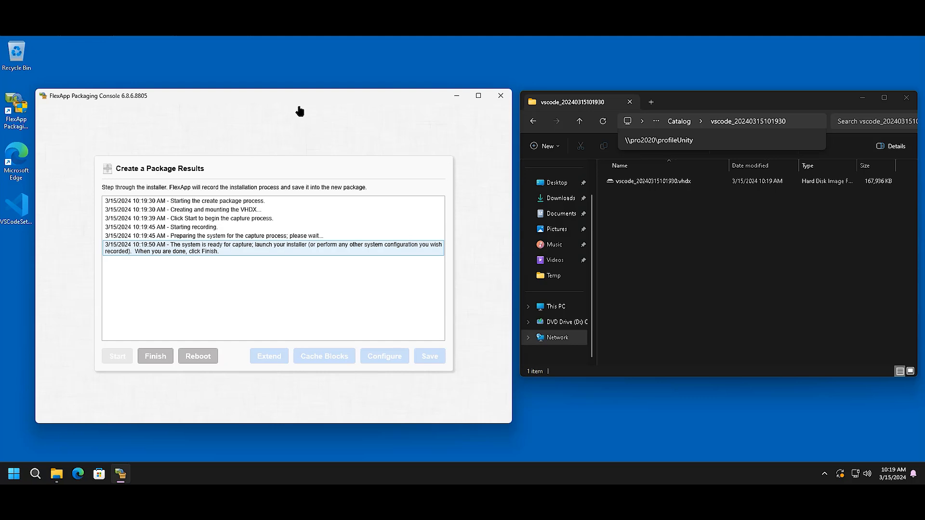
{"action": "left_click", "coordinate": [16, 207]}
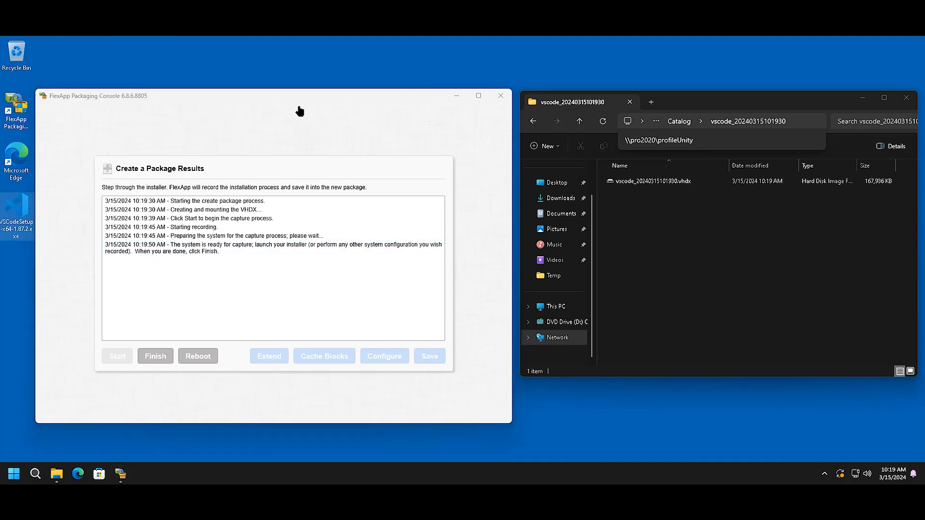
{"action": "left_click", "coordinate": [494, 263]}
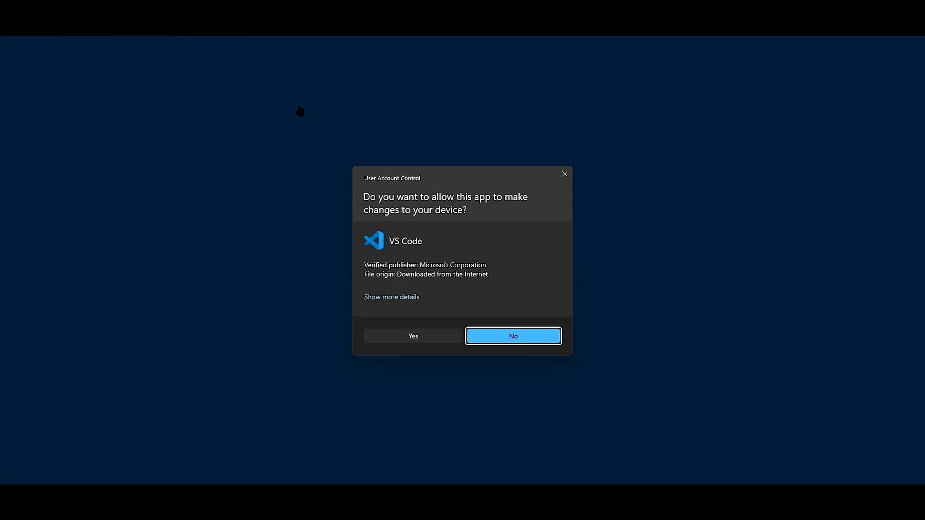
{"action": "left_click", "coordinate": [414, 336]}
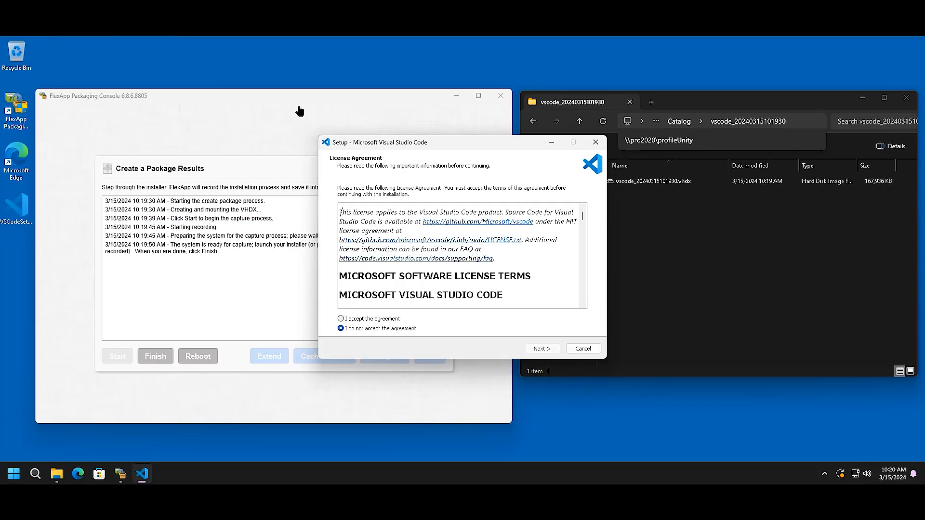
Step: Accept the Visual Studio Code license agreement and keep the default destination and Start Menu folder
{"action": "key", "text": "alt+a"}
{"action": "key", "text": "Return"}
{"action": "key", "text": "Return"}
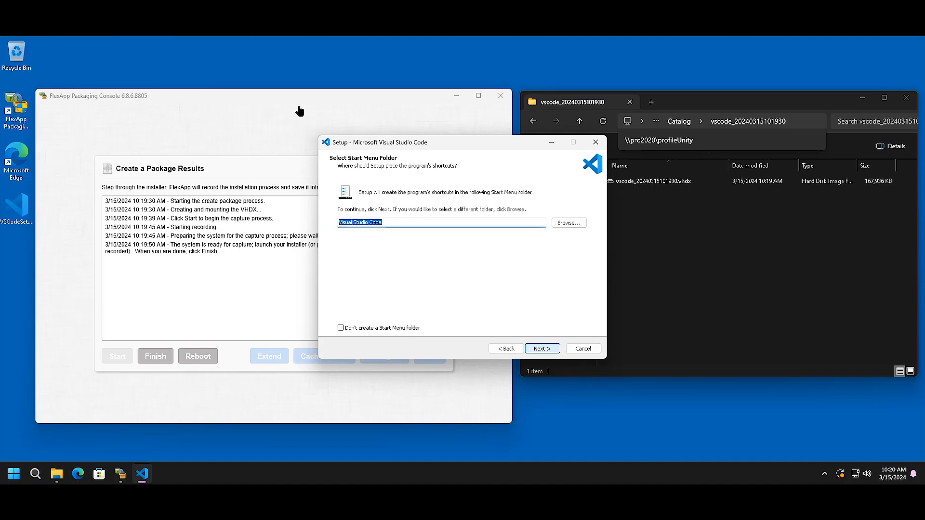
{"action": "key", "text": "Return"}
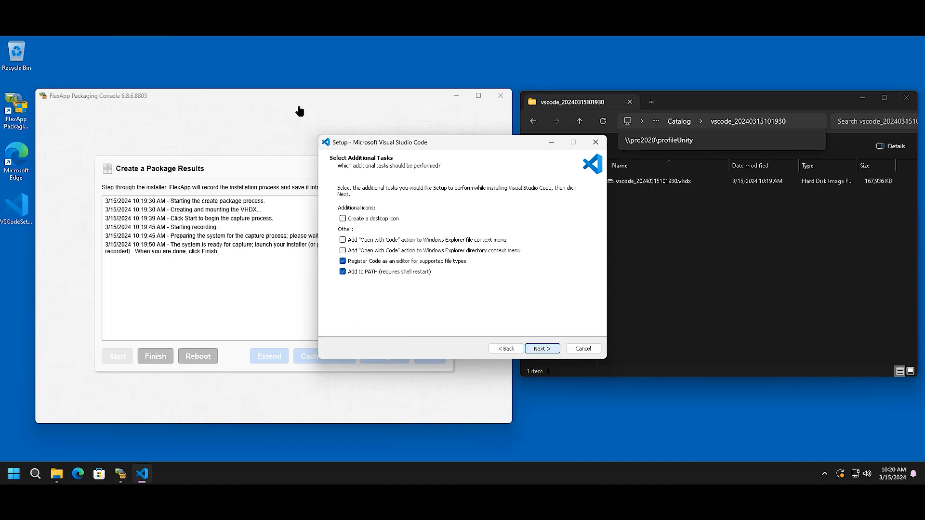
{"action": "key", "text": "alt+b"}
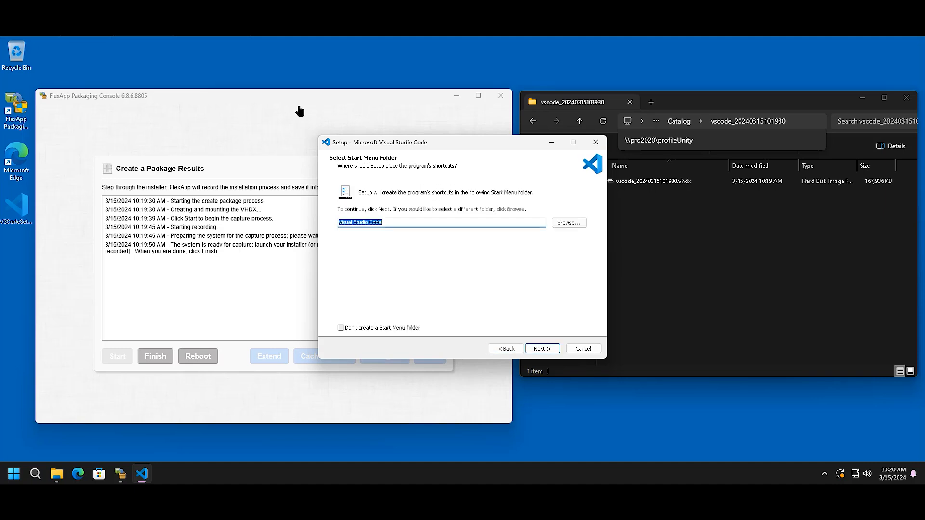
{"action": "key", "text": "Return"}
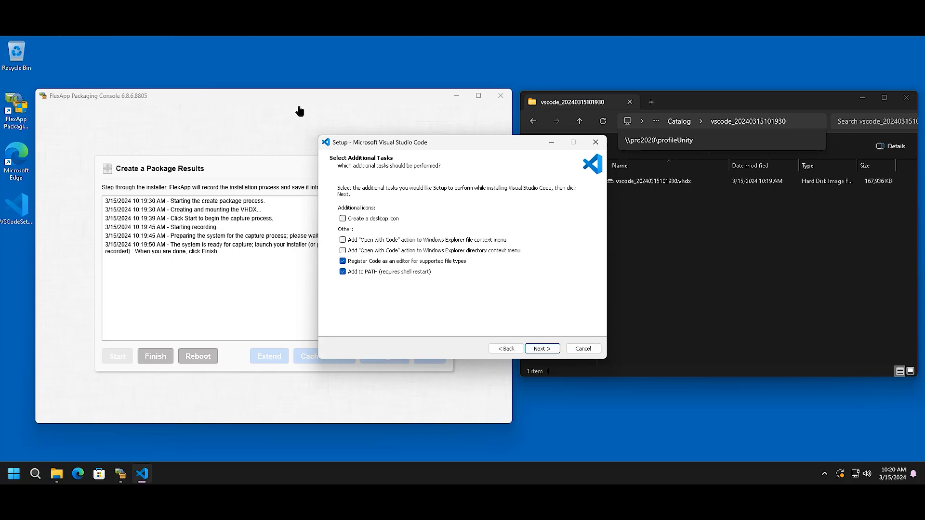
Step: Install Visual Studio Code with a desktop icon and exit the setup without launching the program
{"action": "left_click", "coordinate": [342, 219]}
{"action": "key", "text": "Return"}
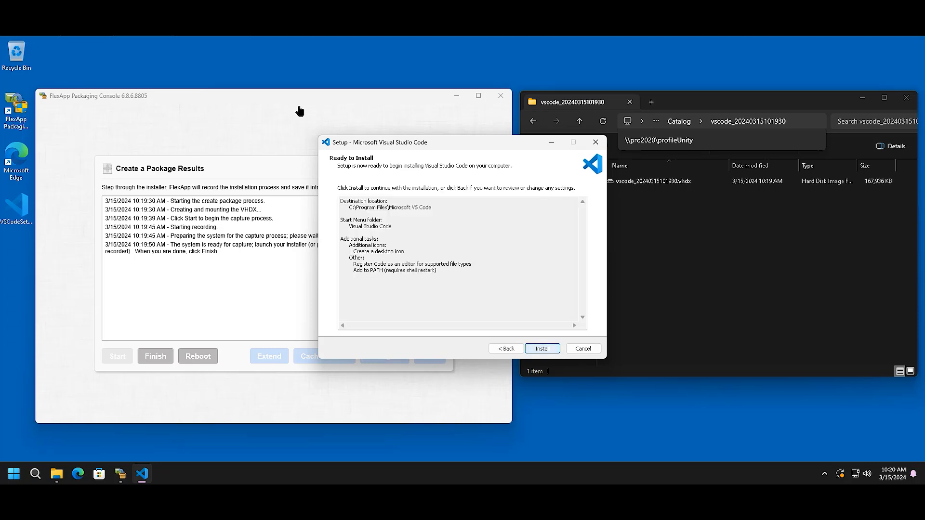
{"action": "key", "text": "Return"}
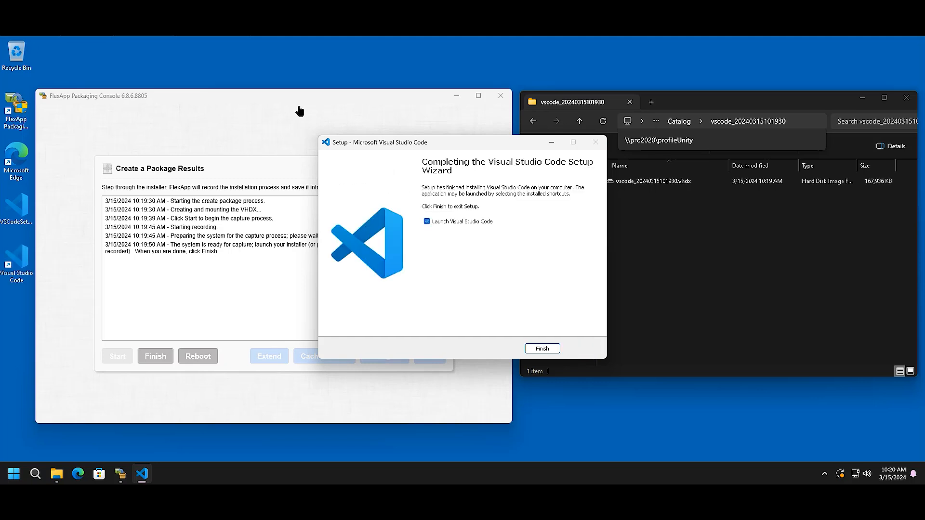
{"action": "left_click", "coordinate": [427, 222]}
{"action": "left_click", "coordinate": [543, 349]}
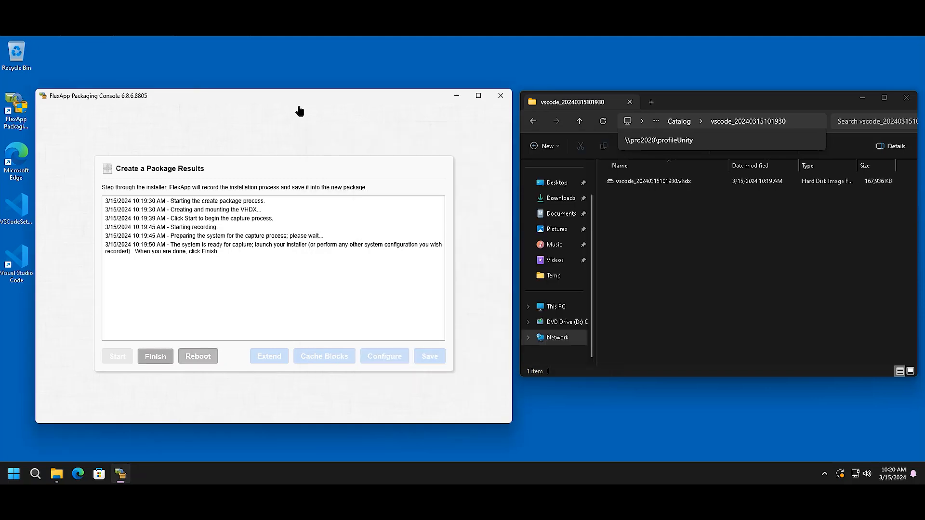
Step: Finish capturing the installation and save the vscode package
{"action": "left_click", "coordinate": [155, 356]}
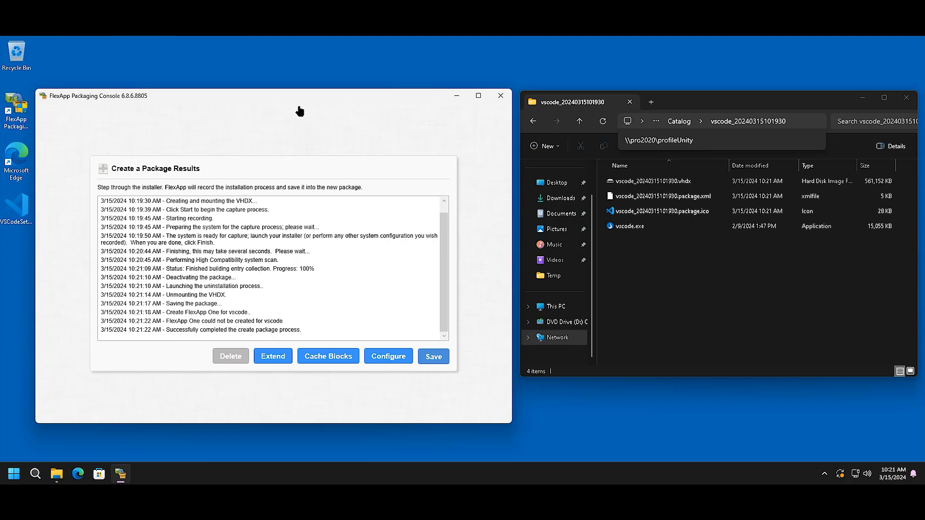
{"action": "left_click", "coordinate": [433, 356]}
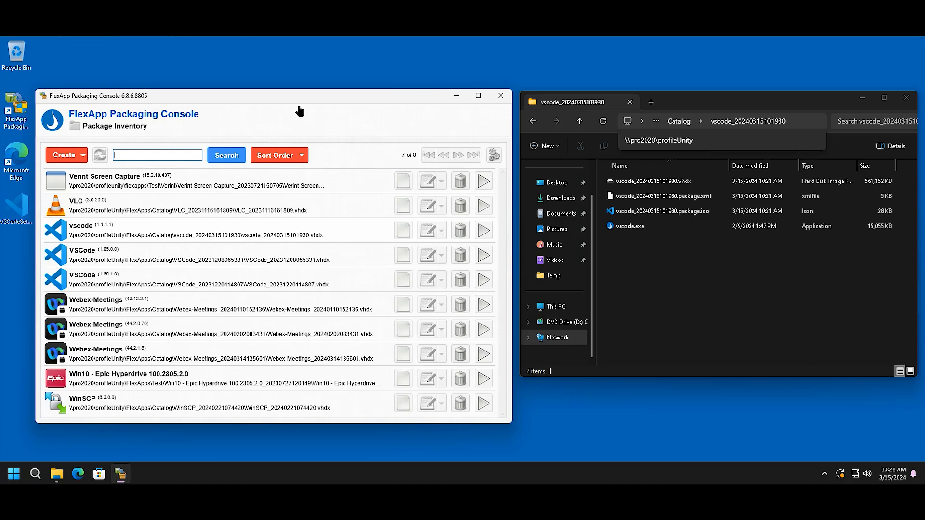
Step: Switch to the ProfileUnity console in Chrome and reload the FlexApp inventory to check for the vscode package
{"action": "mouse_move", "coordinate": [199, 509]}
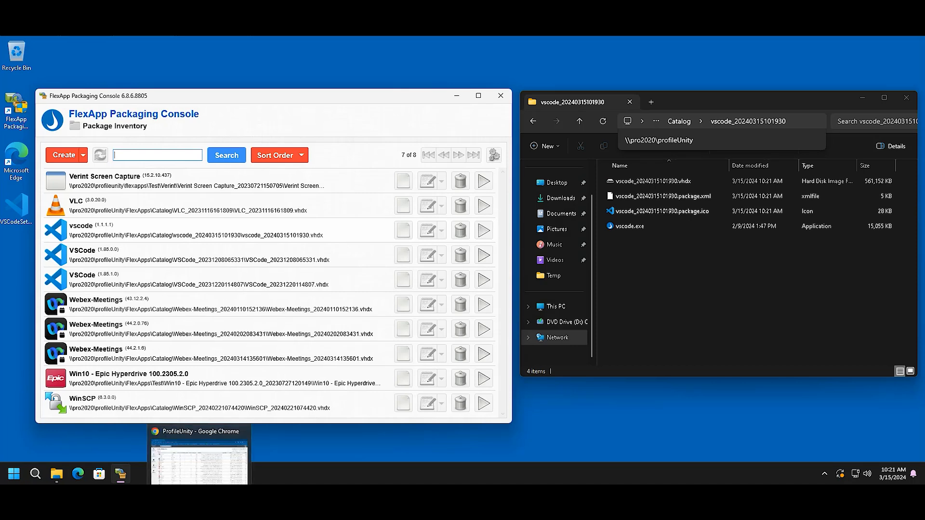
{"action": "left_click", "coordinate": [199, 462]}
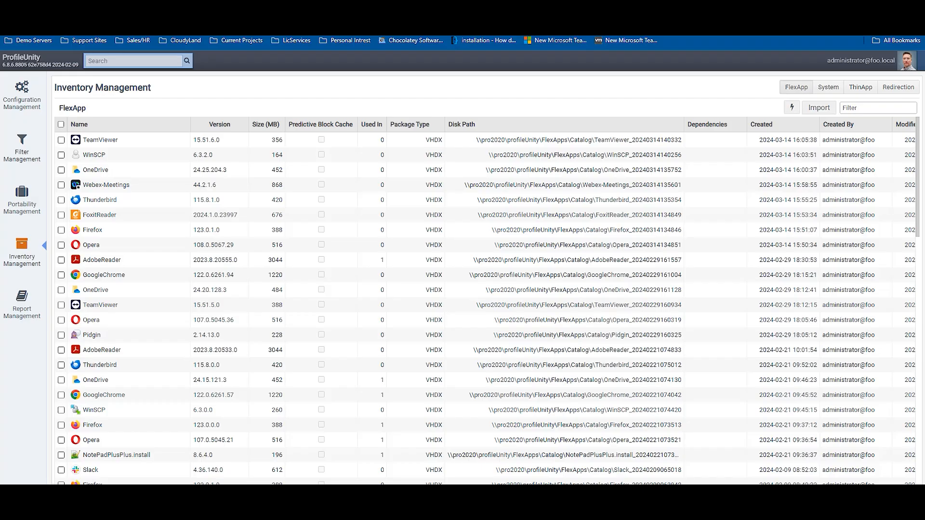
{"action": "left_click", "coordinate": [22, 256]}
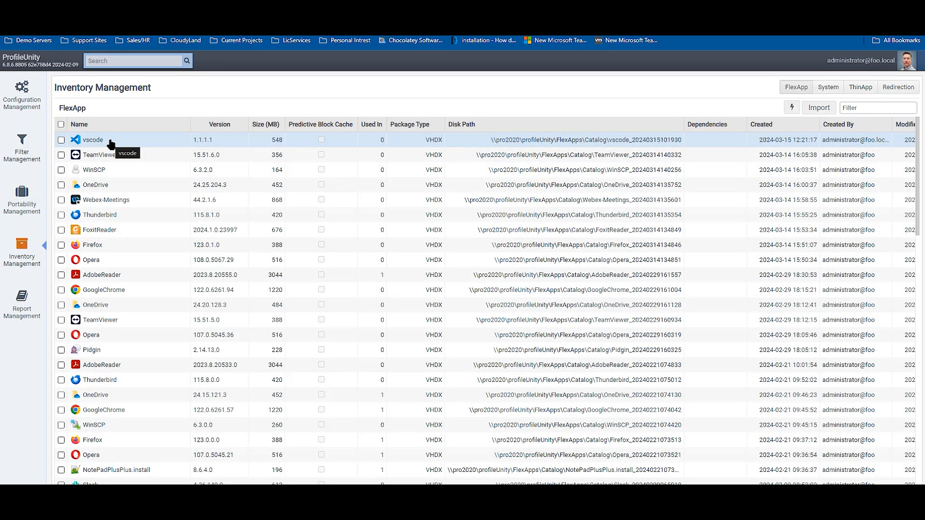
Step: Create a new filter in Filter Management and name it VScode
{"action": "left_click", "coordinate": [22, 141]}
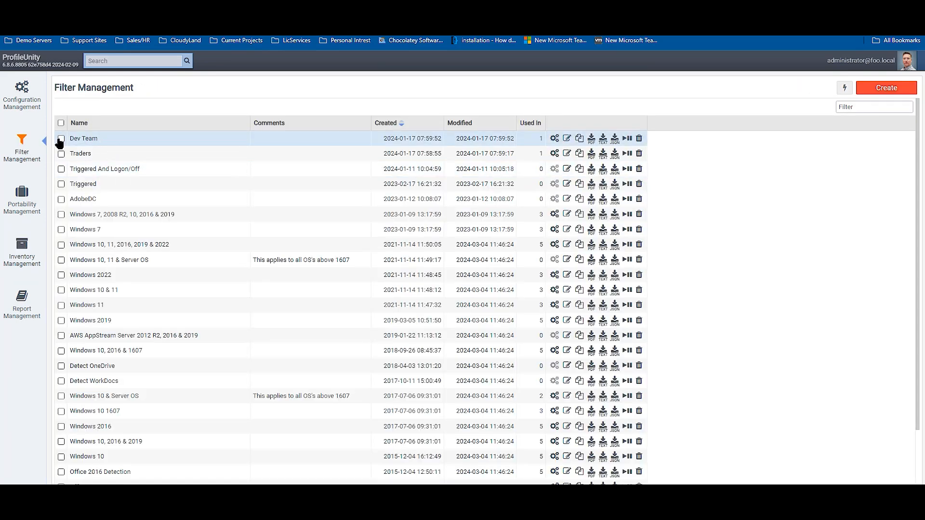
{"action": "left_click", "coordinate": [879, 92]}
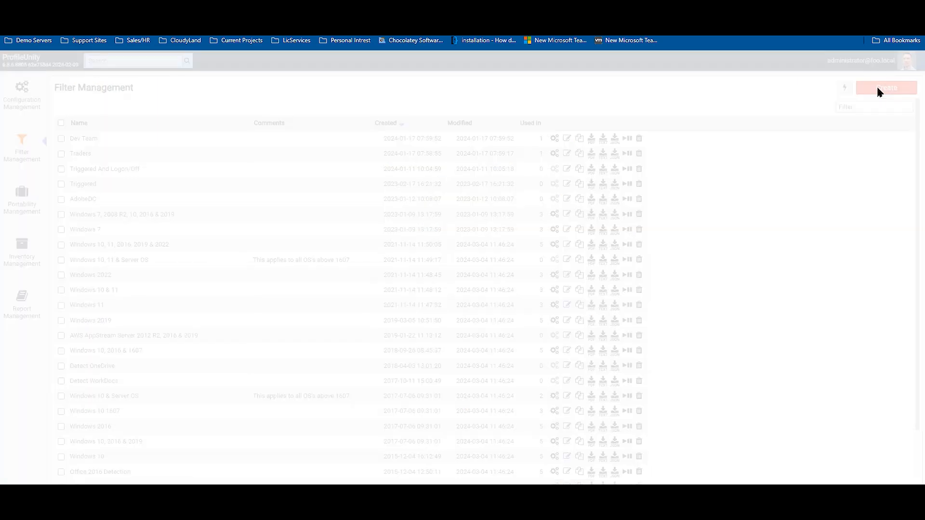
{"action": "left_click", "coordinate": [388, 159]}
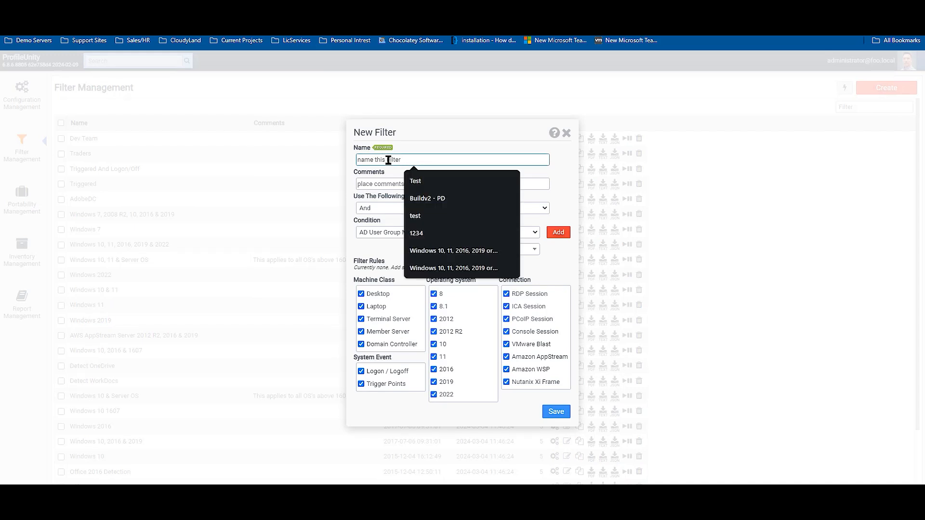
{"action": "type", "text": "VScode"}
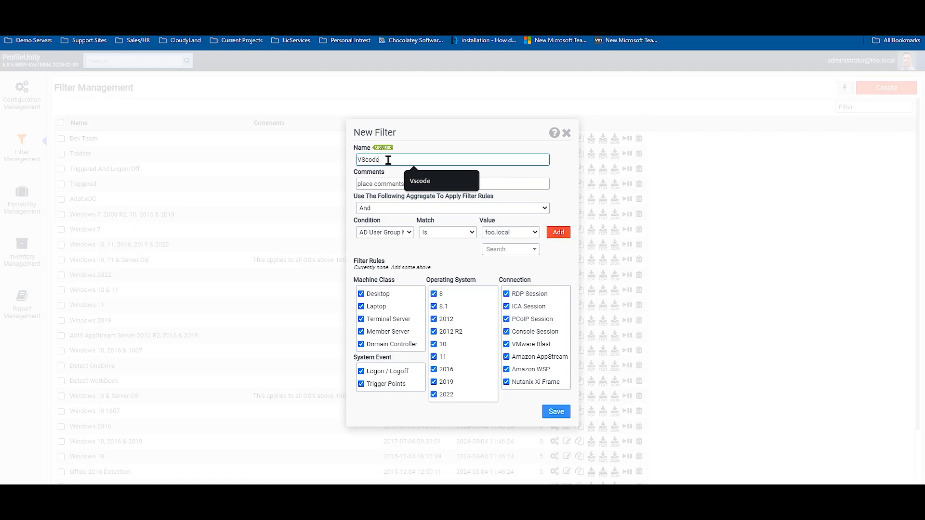
Step: Add a filter rule for AD User Group Membership is FOO\ProfileUnity and save the filter
{"action": "left_click", "coordinate": [504, 249]}
{"action": "type", "text": "pro"}
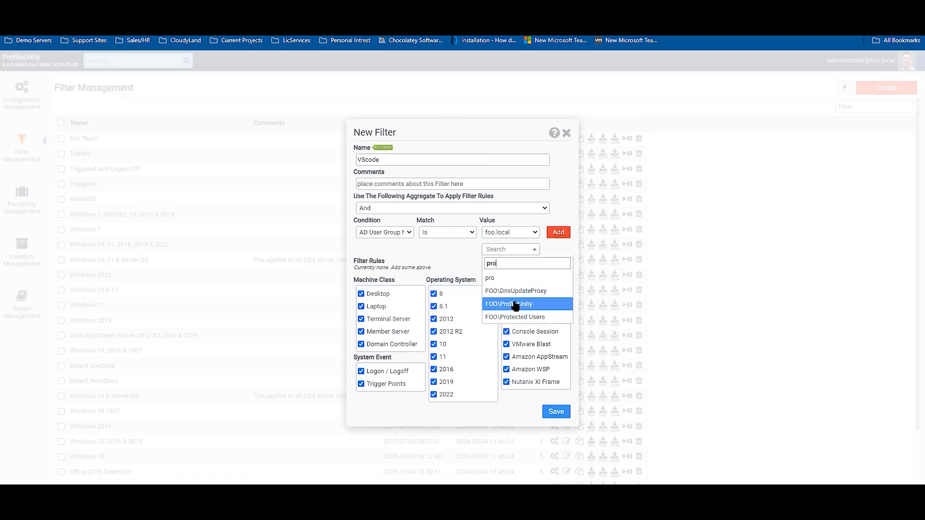
{"action": "left_click", "coordinate": [514, 304]}
{"action": "left_click", "coordinate": [558, 233]}
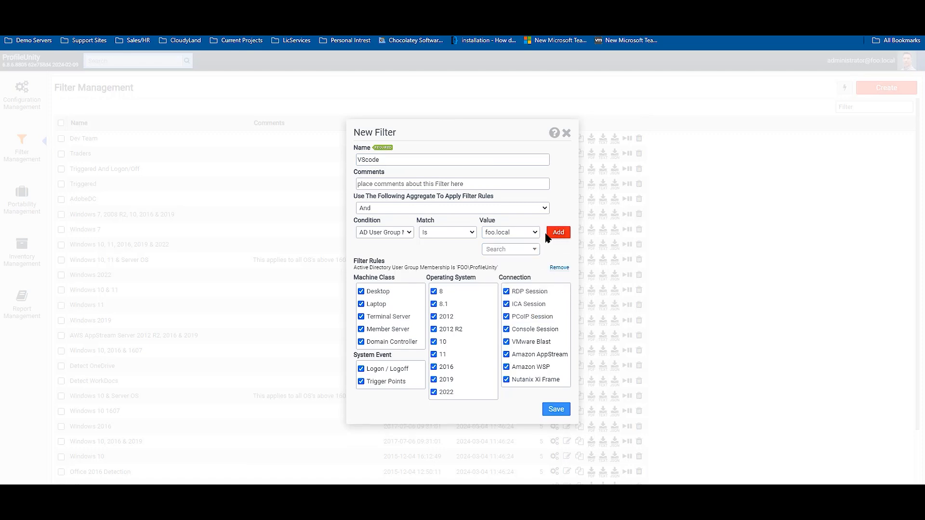
{"action": "left_click", "coordinate": [400, 232]}
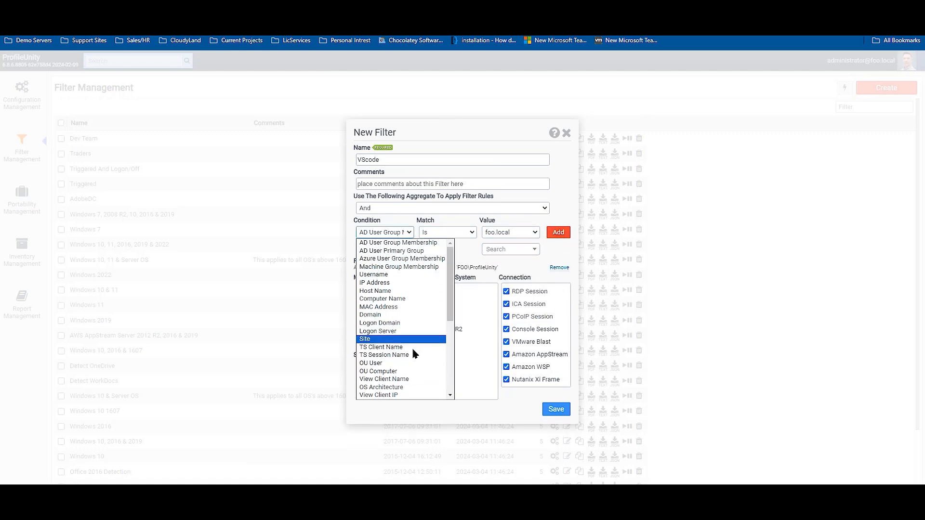
{"action": "left_click", "coordinate": [499, 133]}
{"action": "left_click", "coordinate": [556, 409]}
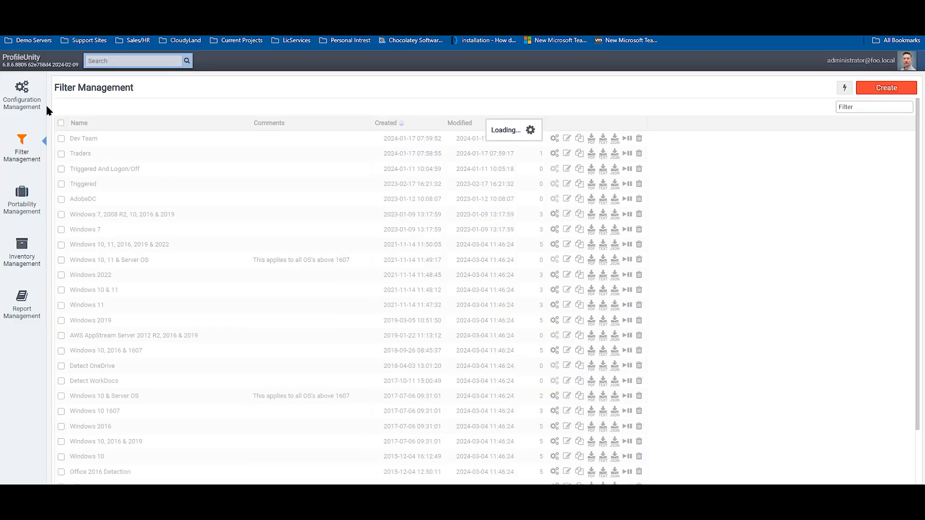
Step: Open the FlexApp rules of the "Windows 10, 11, 2016, 2019 or 2022 as a Desktop" configuration for editing
{"action": "left_click", "coordinate": [32, 99]}
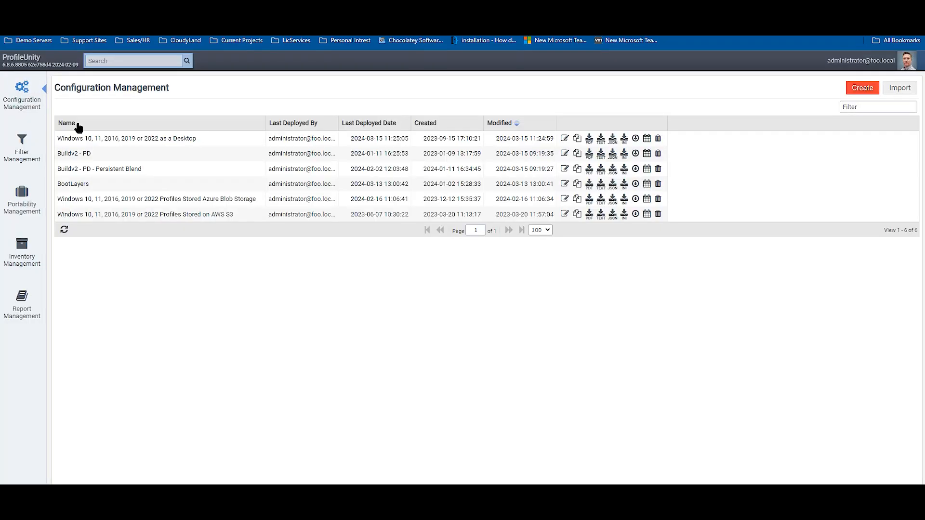
{"action": "left_click", "coordinate": [151, 144]}
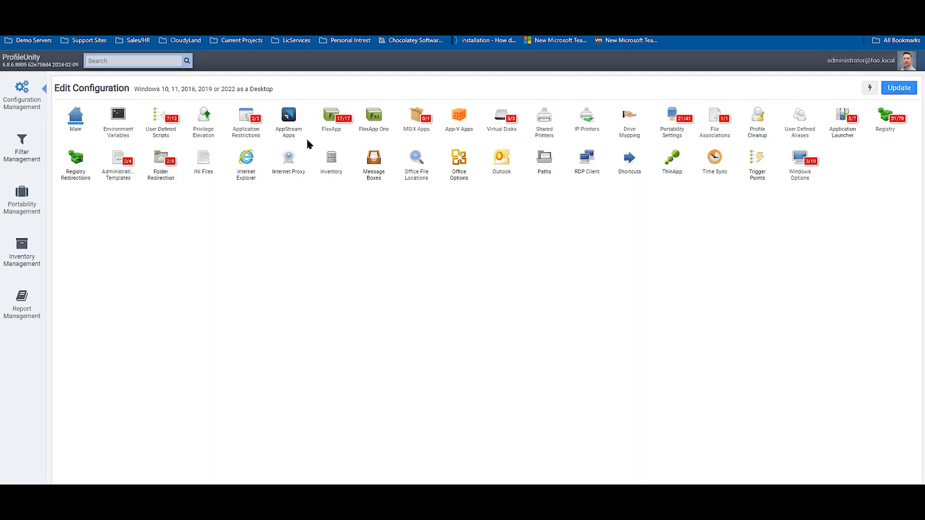
{"action": "left_click", "coordinate": [331, 118]}
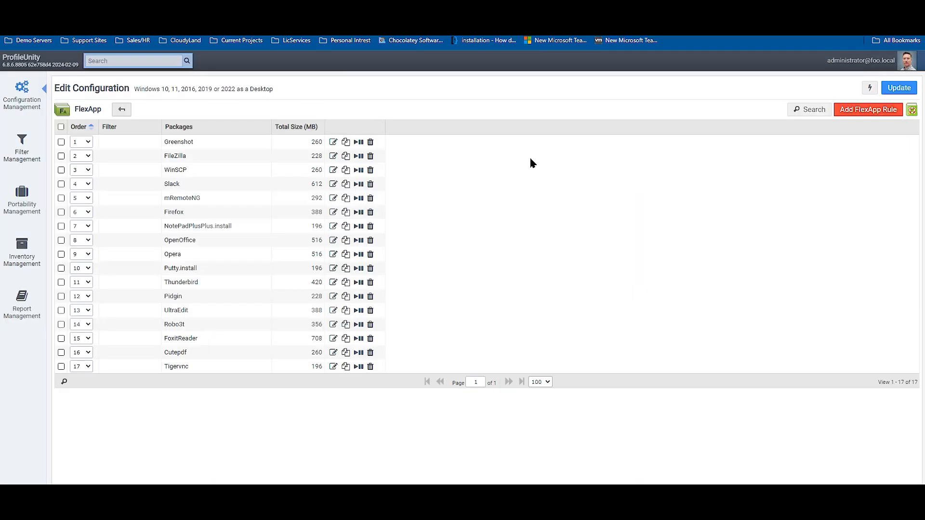
Step: Add a FlexApp rule containing the vscode (1.1.1.1) package from the library and apply the VScode filter to it
{"action": "left_click", "coordinate": [847, 110]}
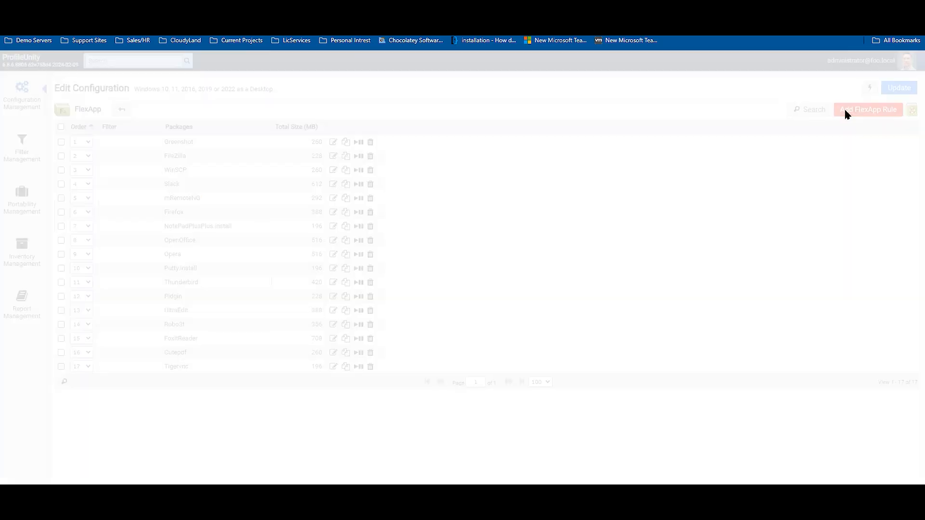
{"action": "left_click", "coordinate": [539, 233]}
{"action": "type", "text": "v"}
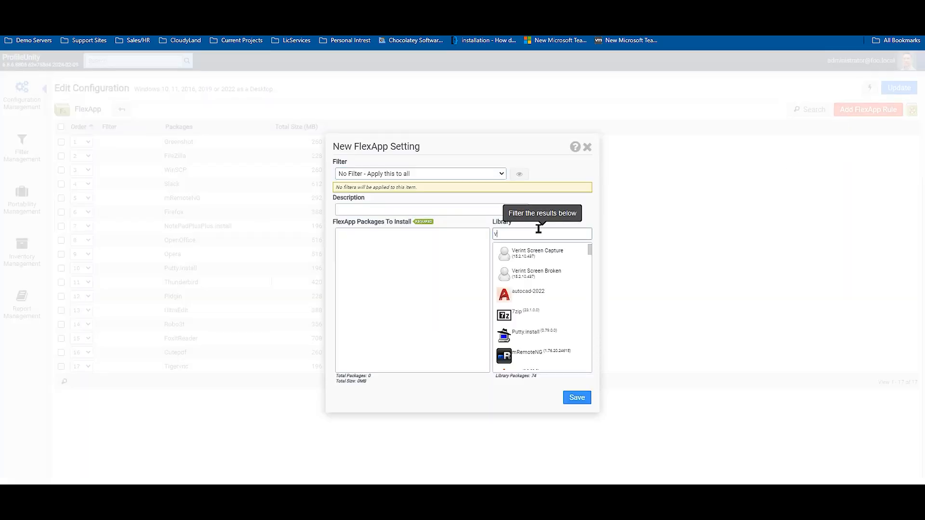
{"action": "type", "text": "s"}
{"action": "left_click_drag", "start_coordinate": [512, 294], "coordinate": [368, 246]}
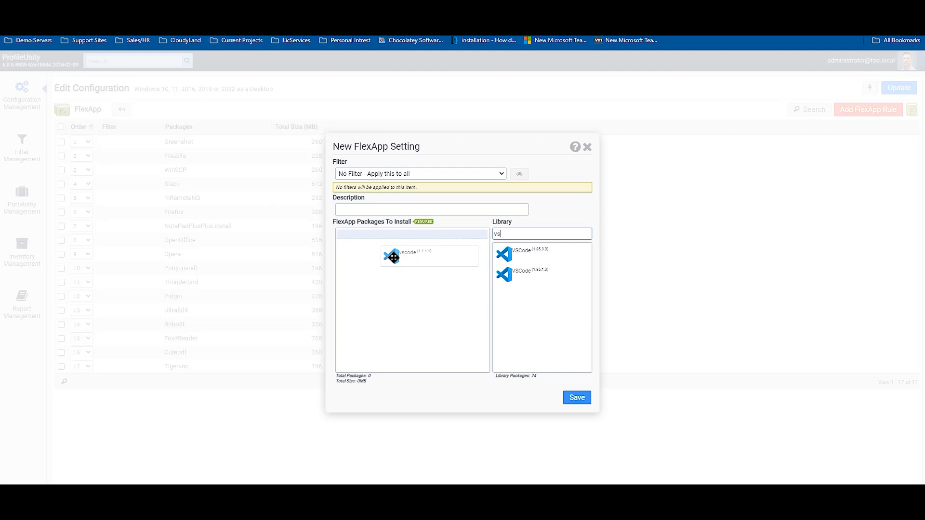
{"action": "left_click", "coordinate": [429, 175]}
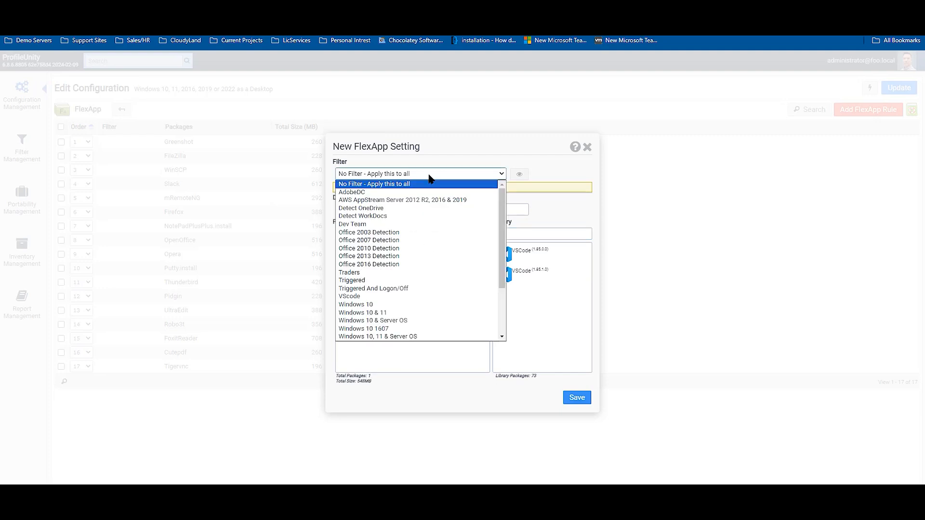
{"action": "left_click", "coordinate": [382, 297]}
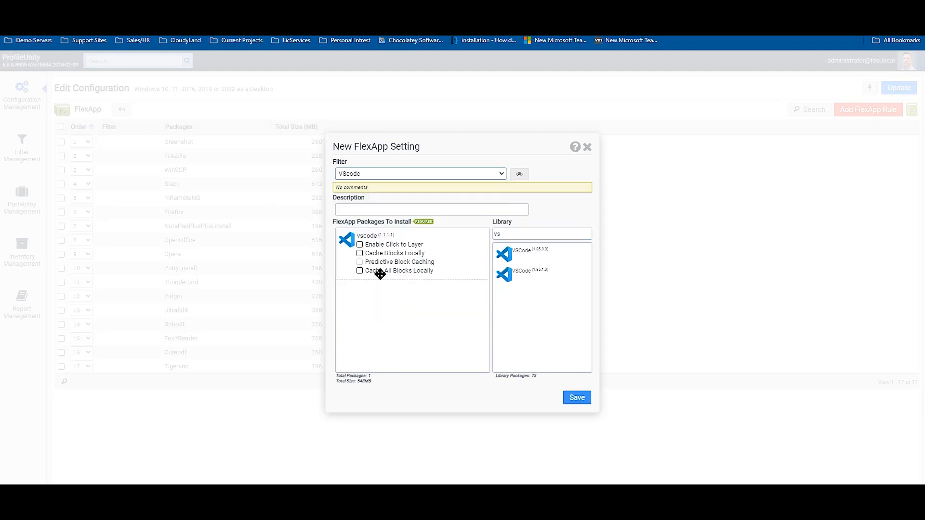
Step: Toggle the vscode package's Enable Click to Layer, Cache Blocks Locally and Cache All Blocks Locally options and save the rule
{"action": "left_click", "coordinate": [360, 245]}
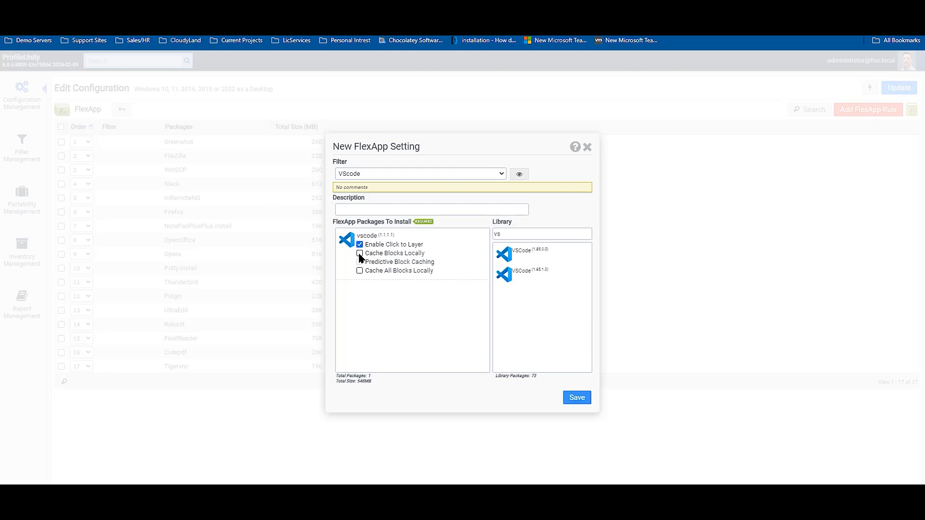
{"action": "left_click", "coordinate": [360, 254]}
{"action": "left_click", "coordinate": [360, 271]}
{"action": "left_click", "coordinate": [359, 245]}
{"action": "left_click", "coordinate": [578, 400]}
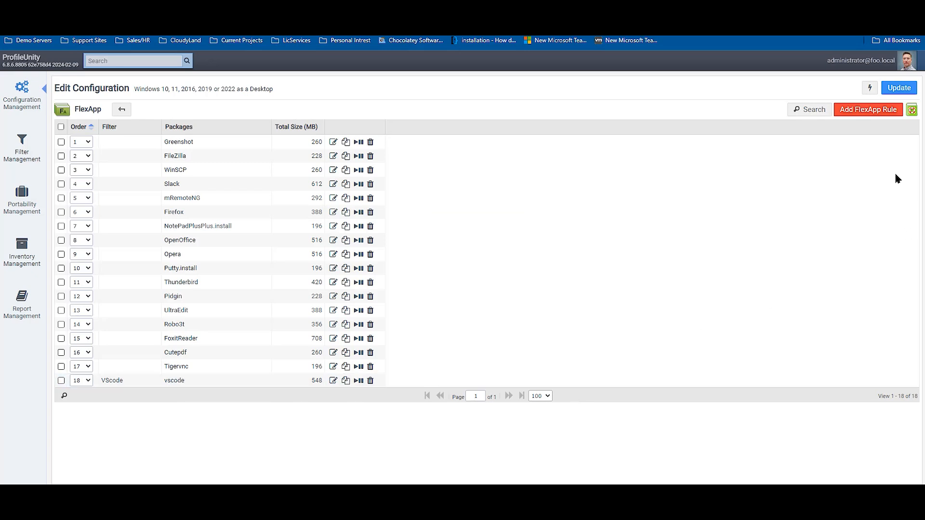
Step: Update the edited configuration and deploy "Windows 10, 11, 2016, 2019 or 2022 as a Desktop"
{"action": "left_click", "coordinate": [895, 89]}
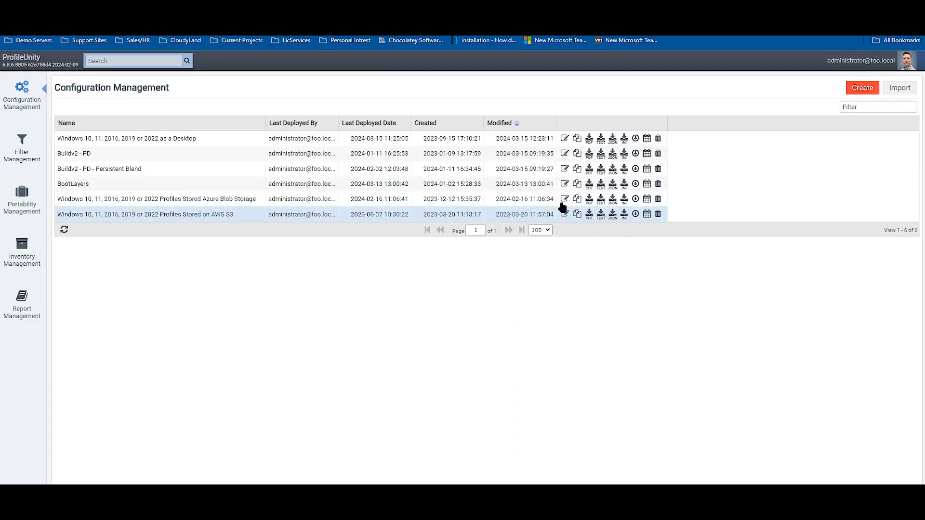
{"action": "left_click", "coordinate": [636, 139]}
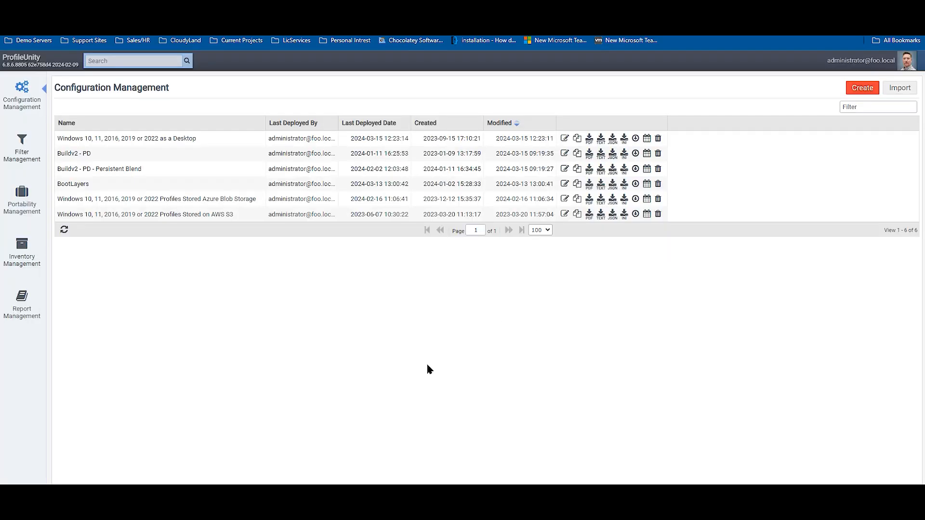
Step: Switch to the Windows11-VDI02 virtual machine and sign in to the FOO domain with the test account's username and password
{"action": "mouse_move", "coordinate": [223, 496]}
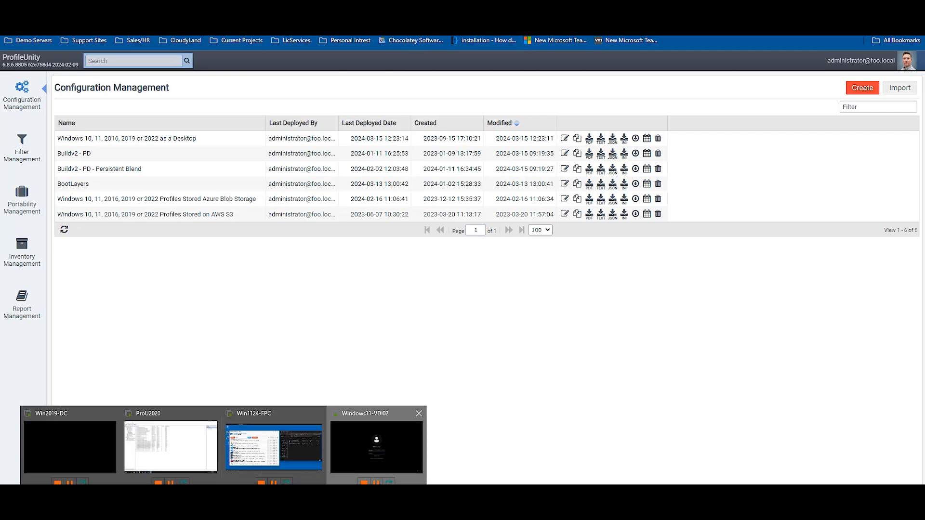
{"action": "left_click", "coordinate": [376, 446]}
{"action": "type", "text": "•••••••••"}
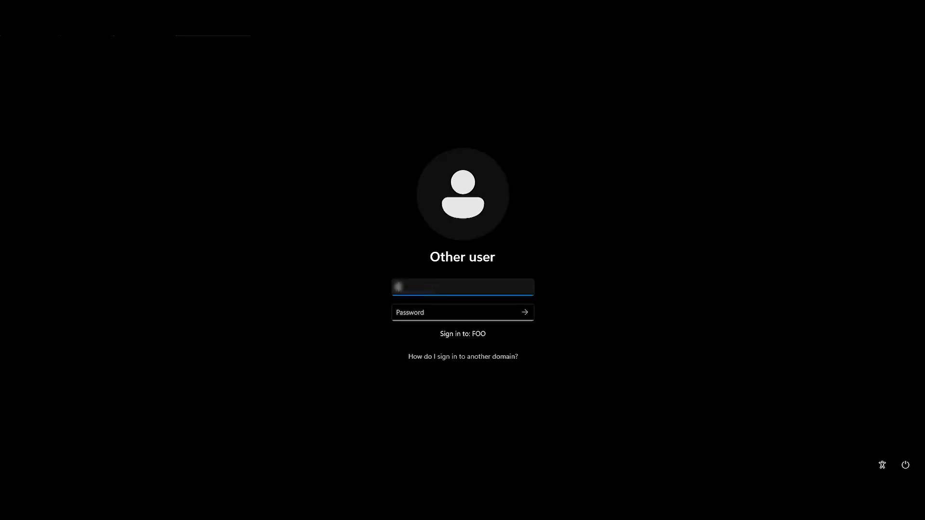
{"action": "key", "text": "Tab"}
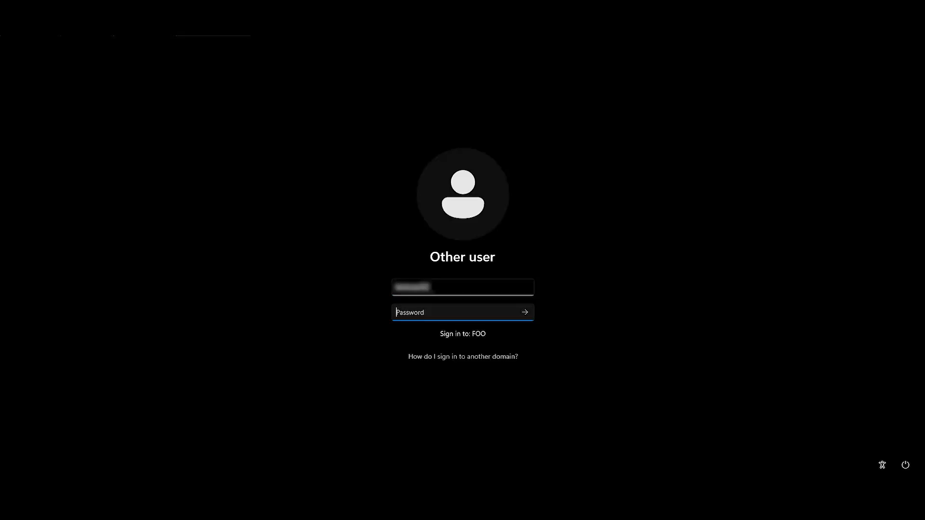
{"action": "type", "text": "•••••••••••"}
{"action": "key", "text": "Return"}
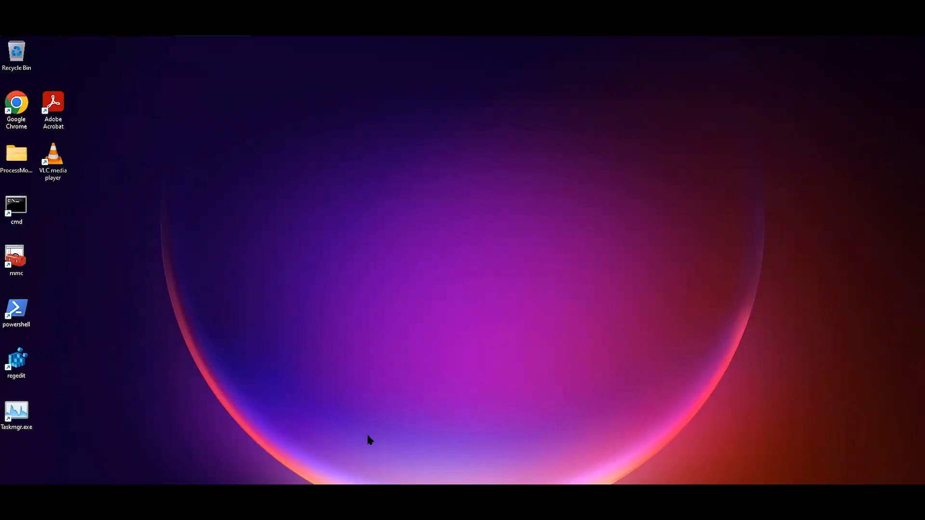
{"action": "key", "text": "Right"}
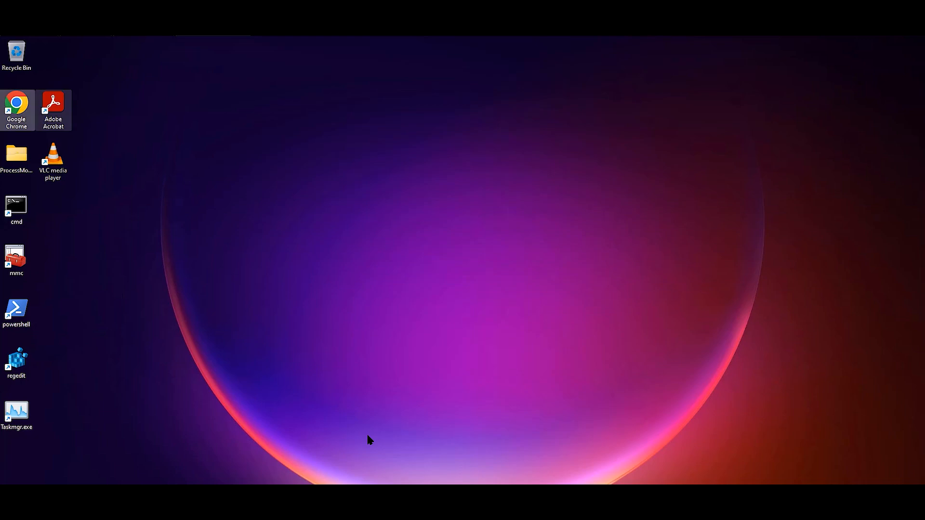
{"action": "key", "text": "Down"}
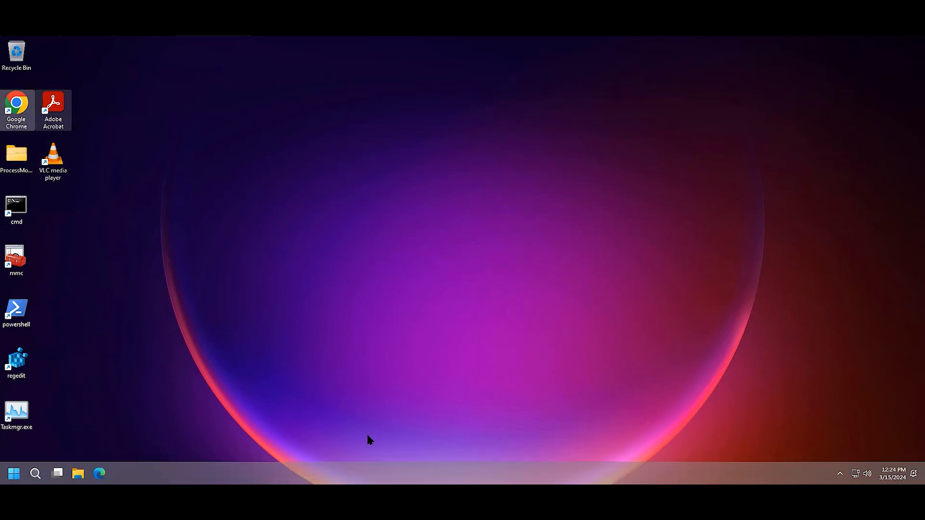